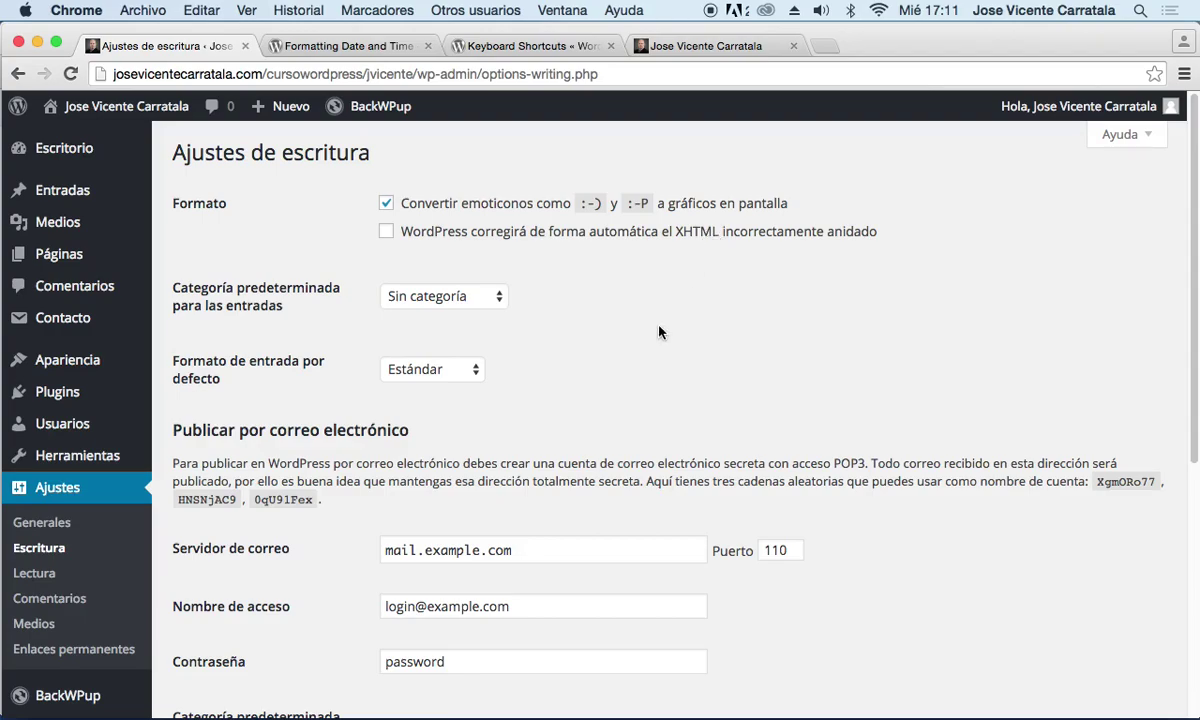
Set the default category for posts to Formación in the writing settings
scroll(636, 343, "down", 1)
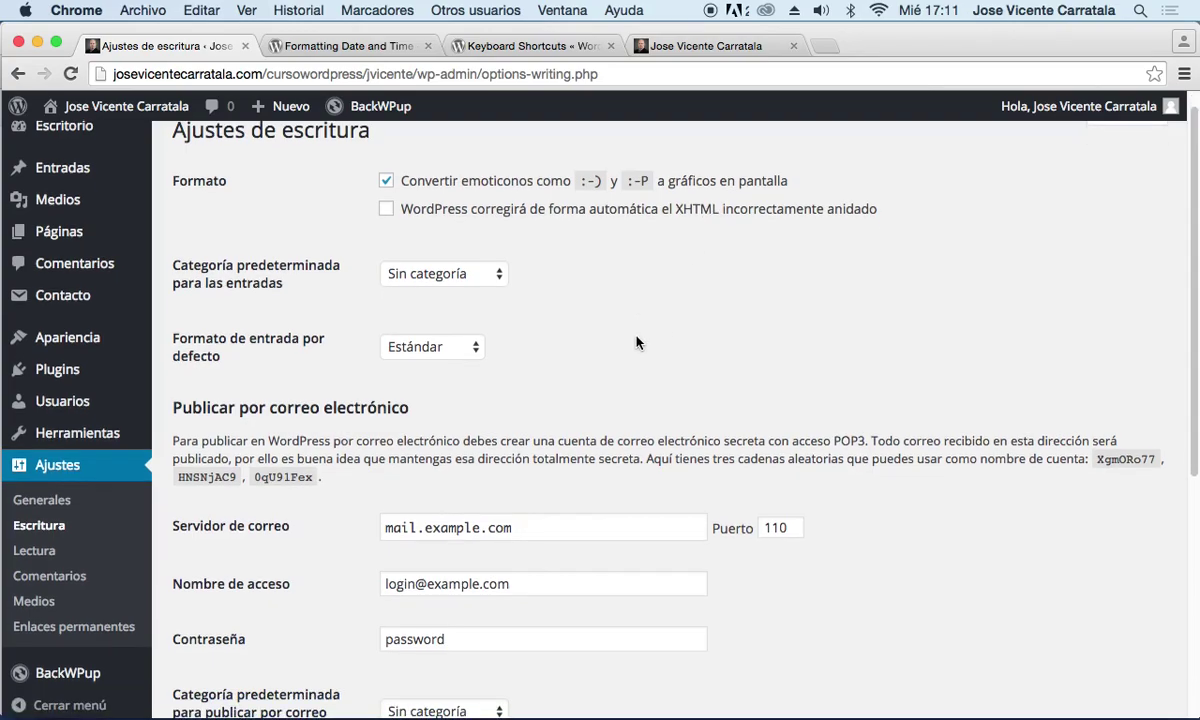
left_click(501, 274)
left_click(462, 311)
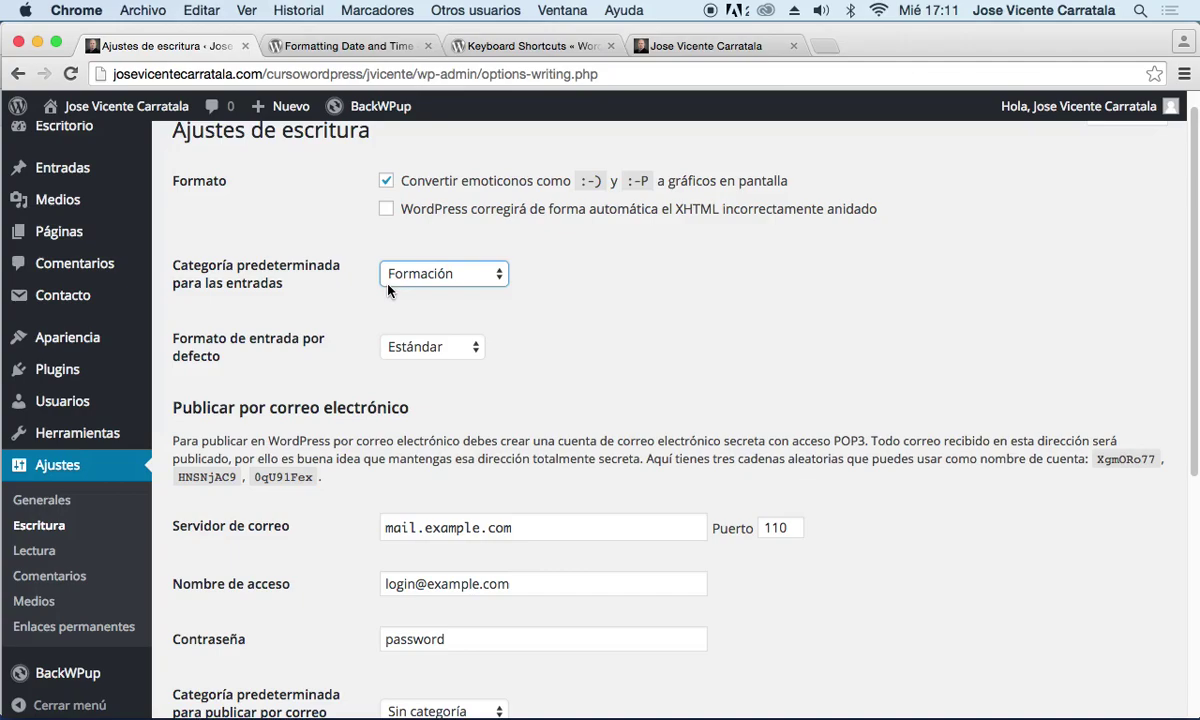
Review the available default post formats and leave the selection at Estándar
scroll(627, 353, "down", 2)
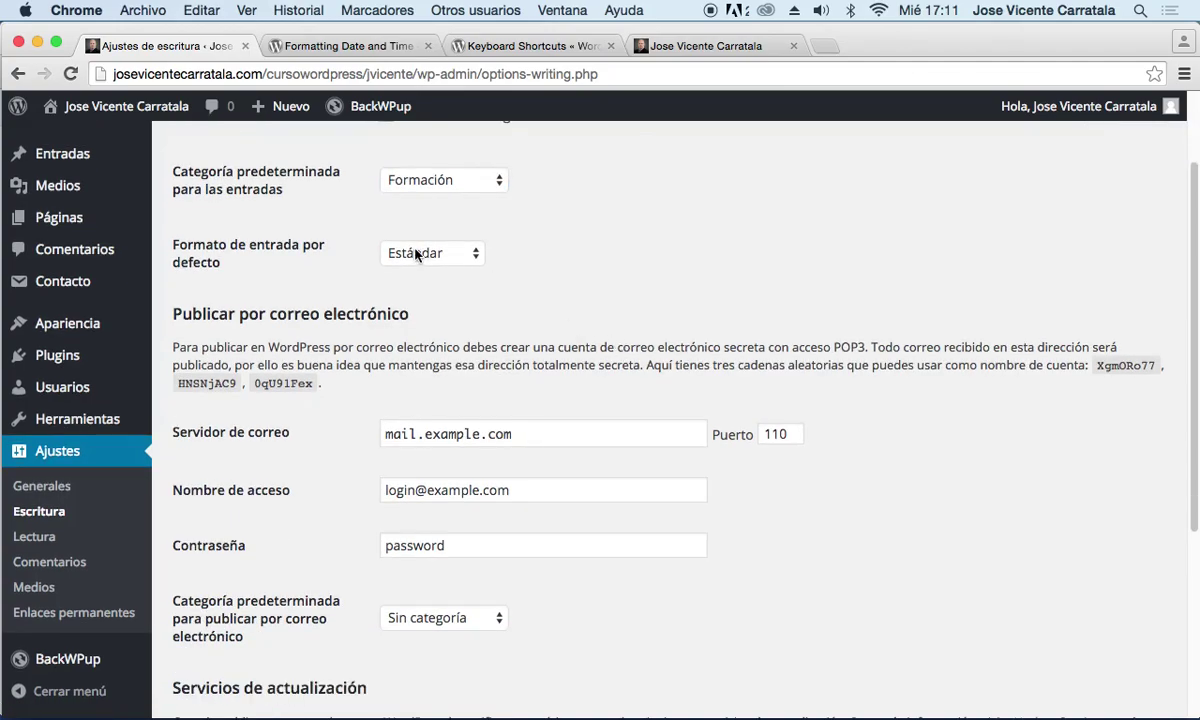
left_click(455, 256)
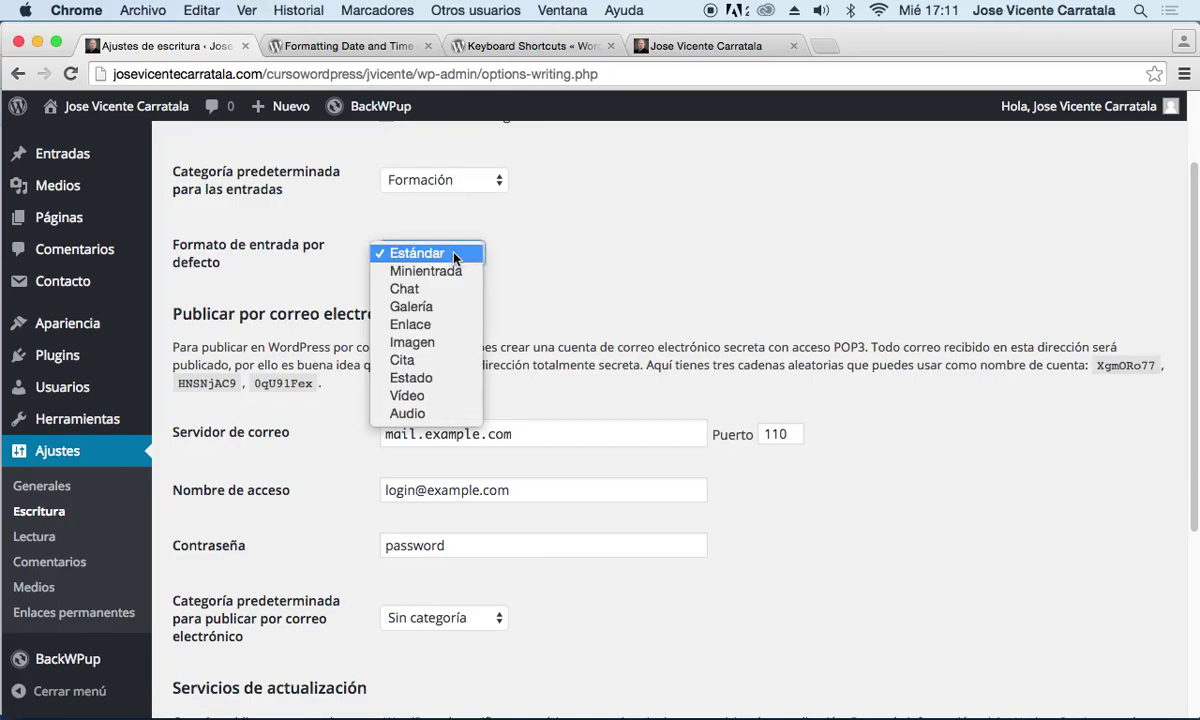
left_click(665, 259)
left_click(580, 332)
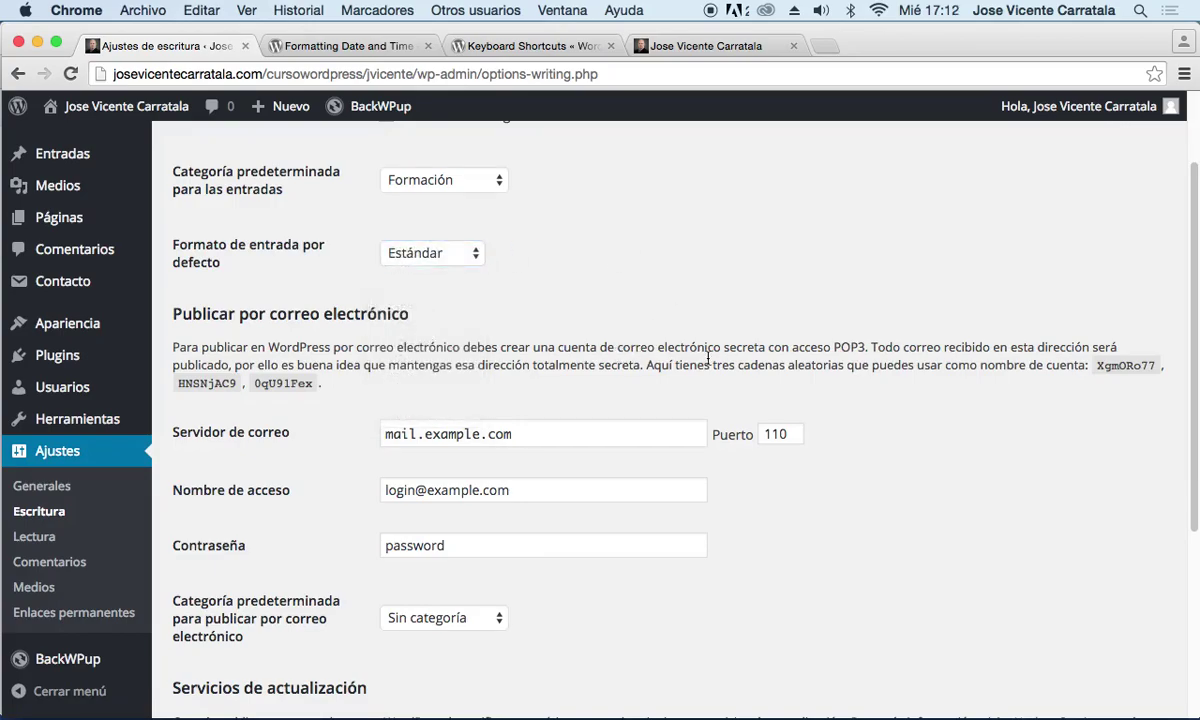
Examine the mail server, login name and password fields in the publish-by-email section
scroll(659, 336, "down", 1)
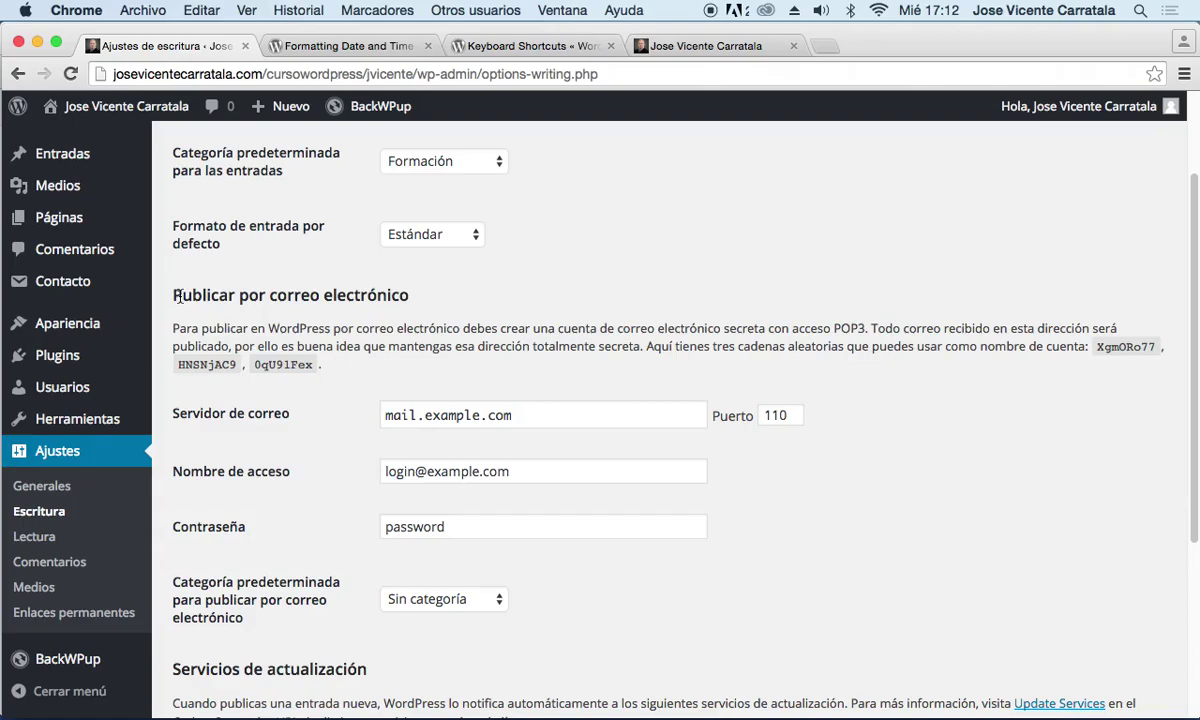
left_click_drag(512, 415, 347, 413)
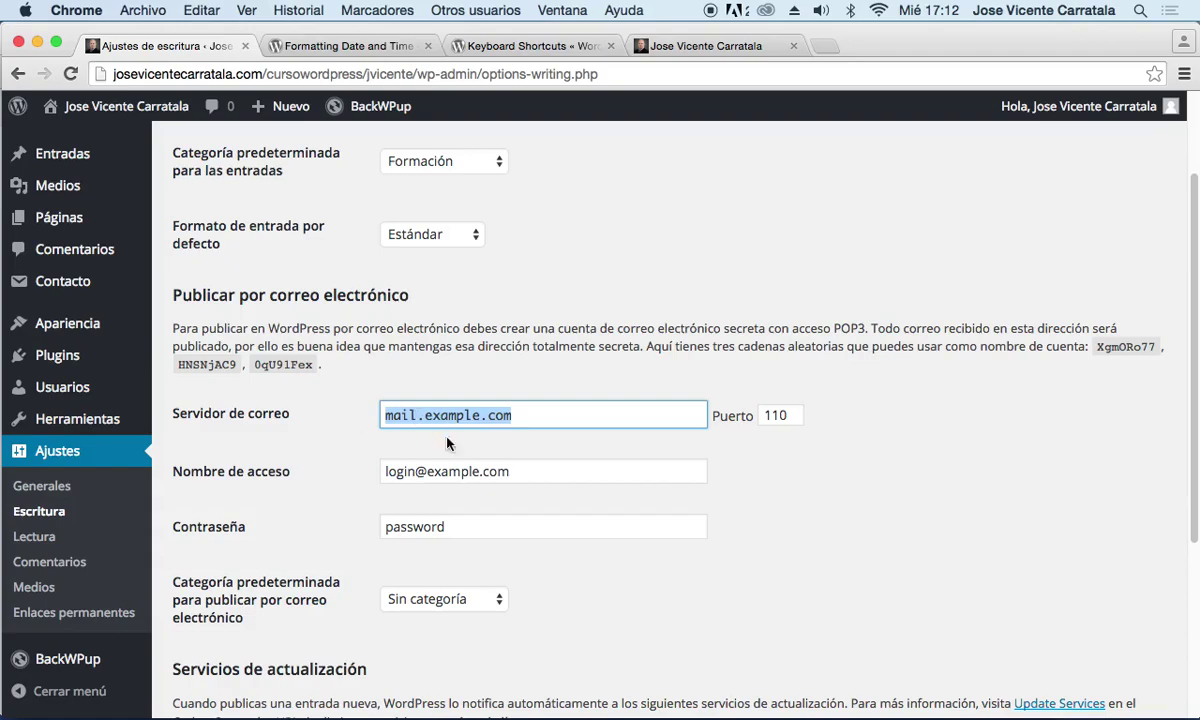
left_click_drag(510, 474, 378, 478)
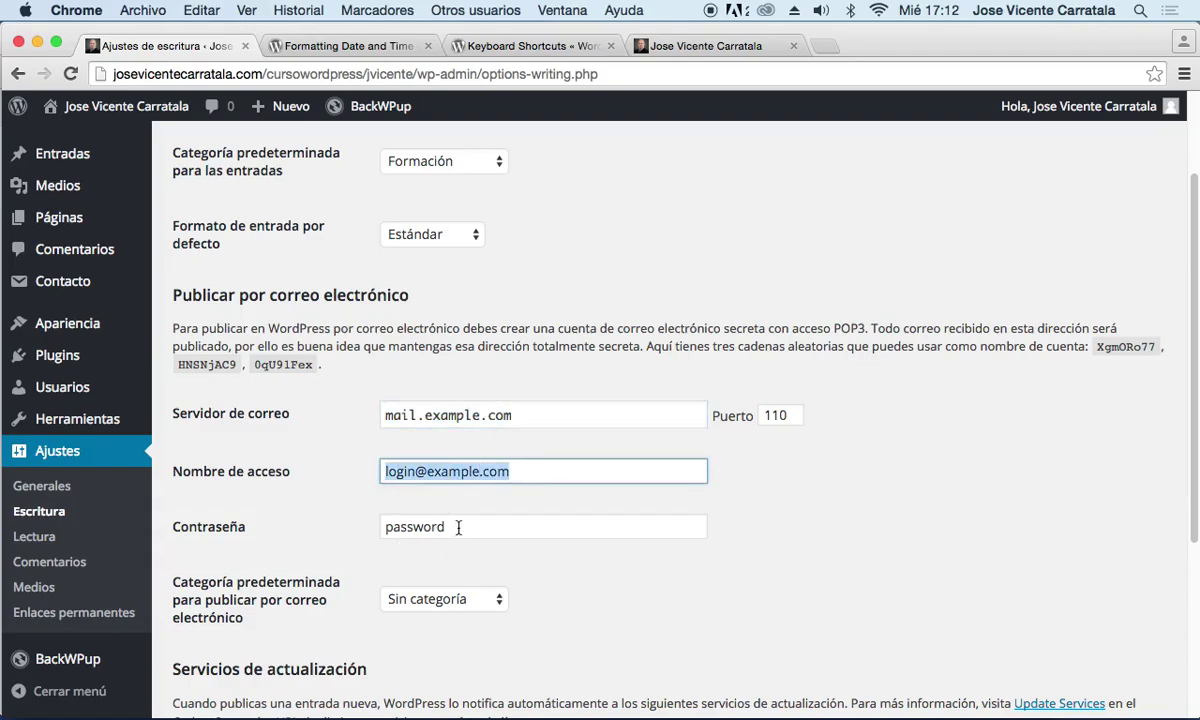
key("Tab")
left_click(592, 607)
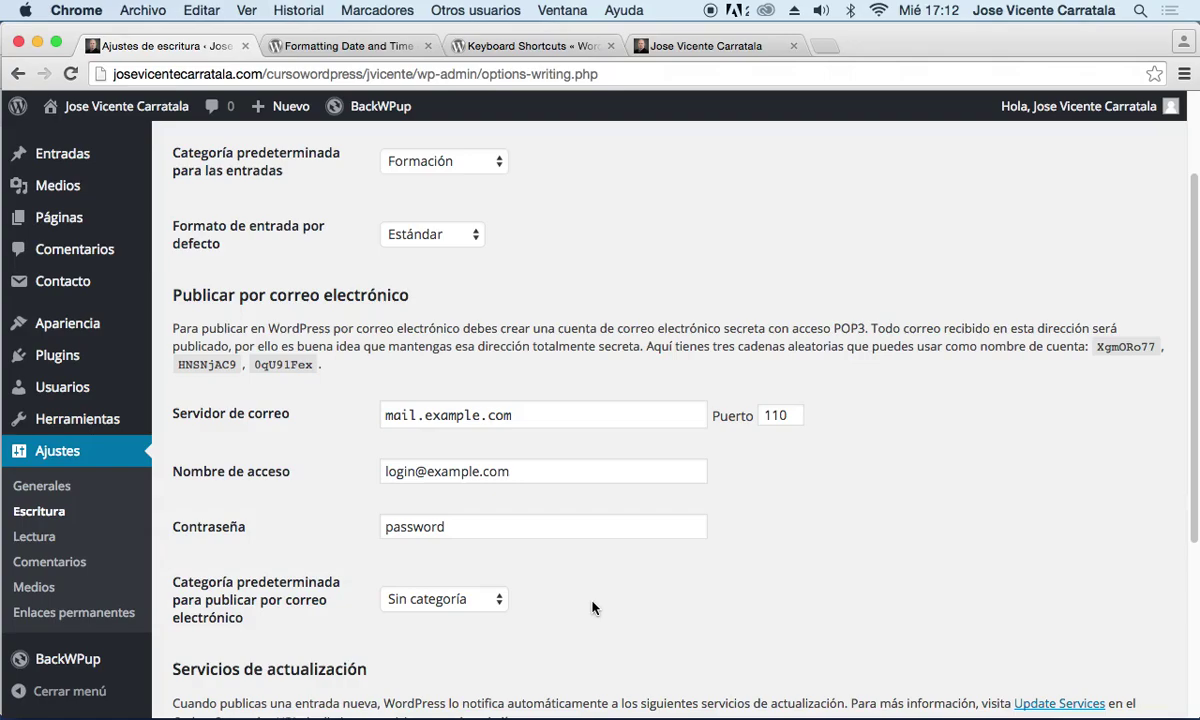
Try to open the main site's wp-admin page in a new browser tab, retrying the load once
key("super+t")
type("jose")
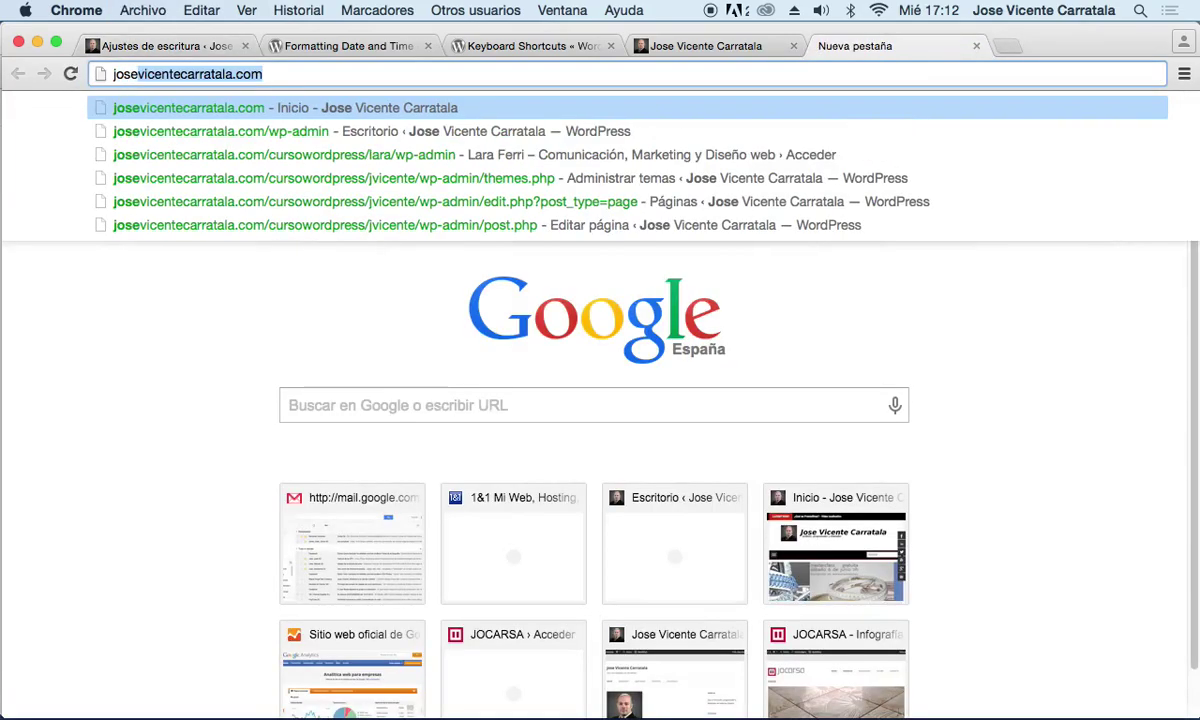
key("Down")
key("Return")
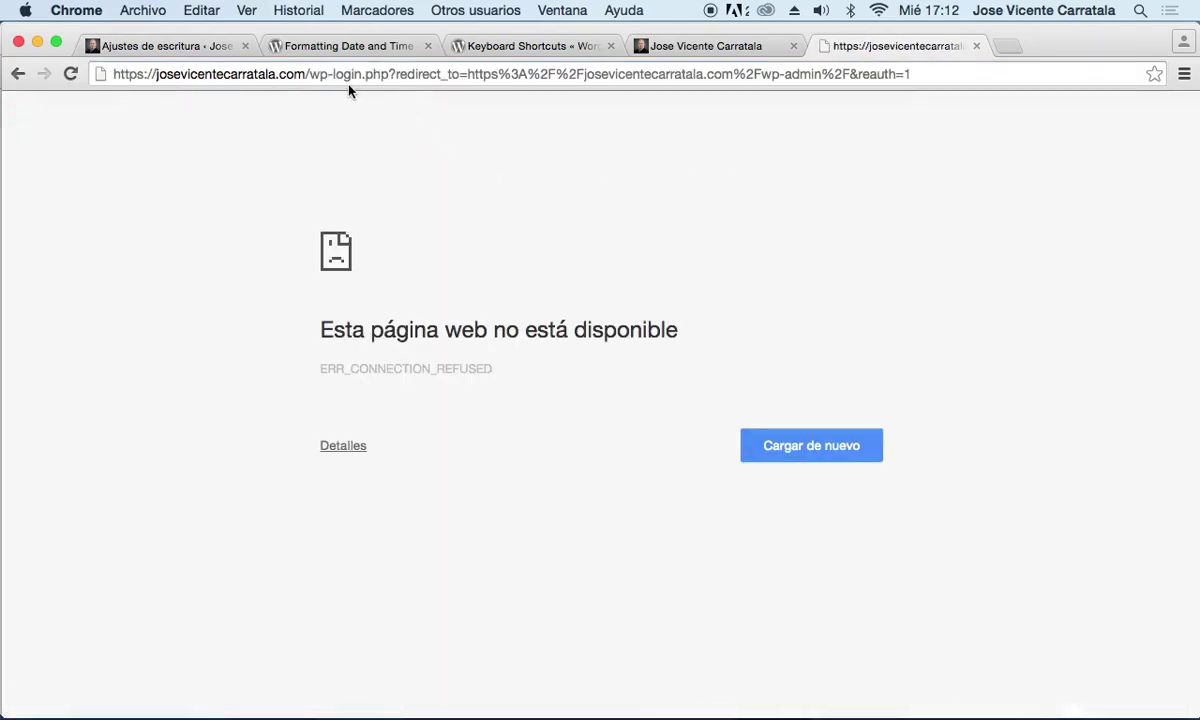
left_click(845, 445)
Replace the login redirect path in the address with wp-admin and load it over HTTPS
left_click_drag(308, 73, 957, 85)
type("wp-admin")
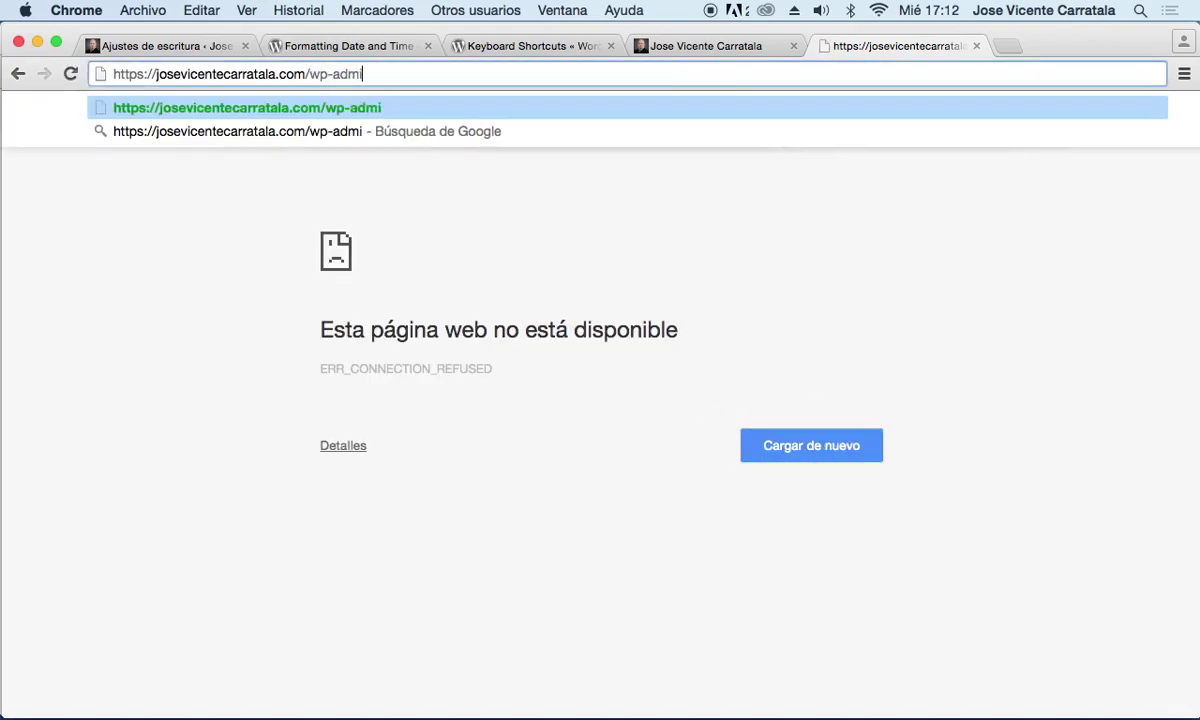
key("Return")
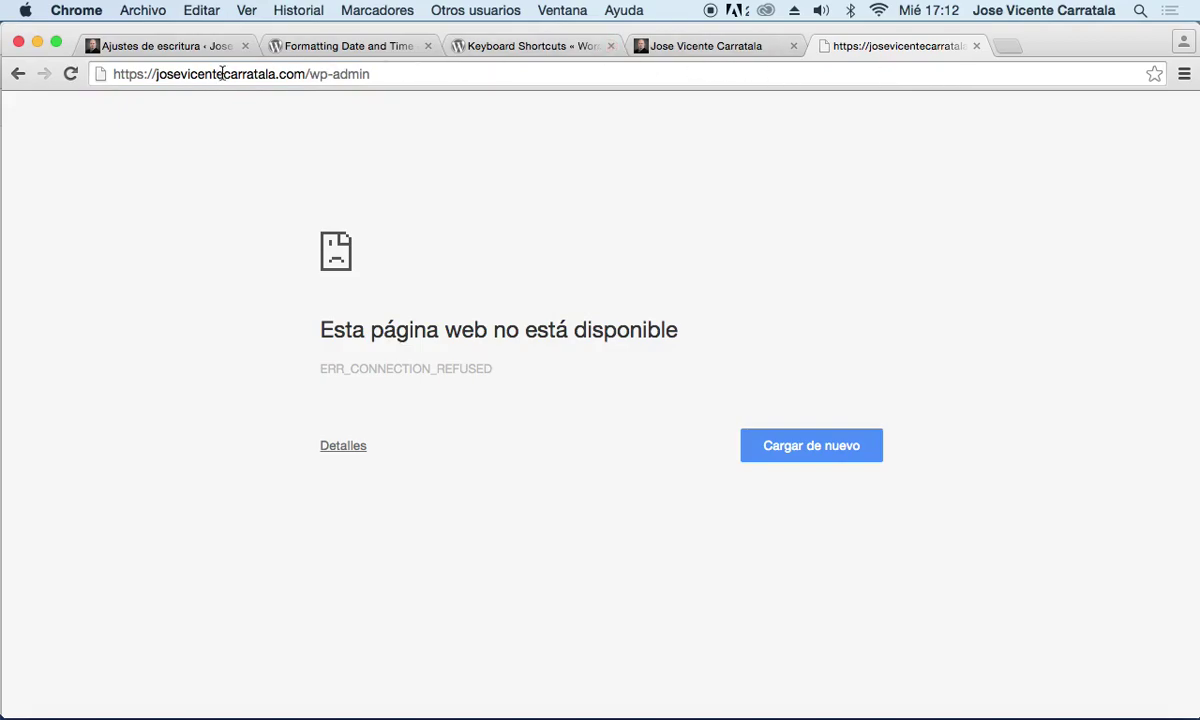
Reload the wp-admin page and the writing settings page to check whether the site responds
left_click(70, 76)
left_click(160, 45)
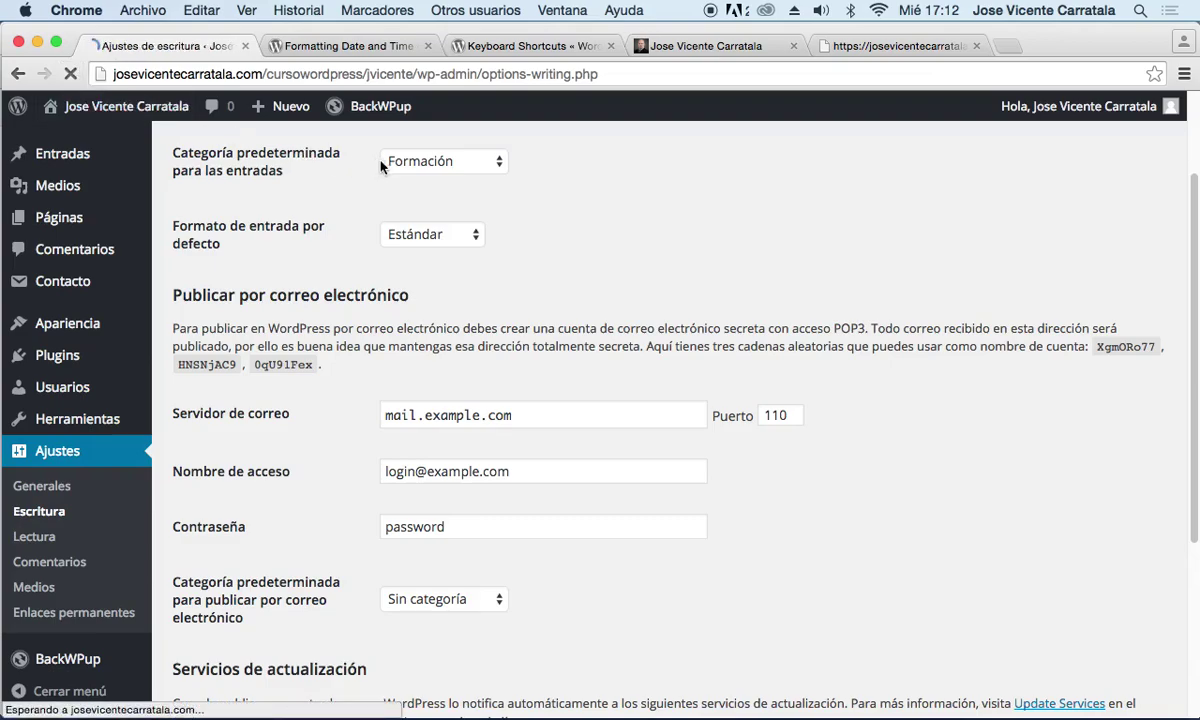
left_click(890, 46)
left_click_drag(305, 74, 444, 75)
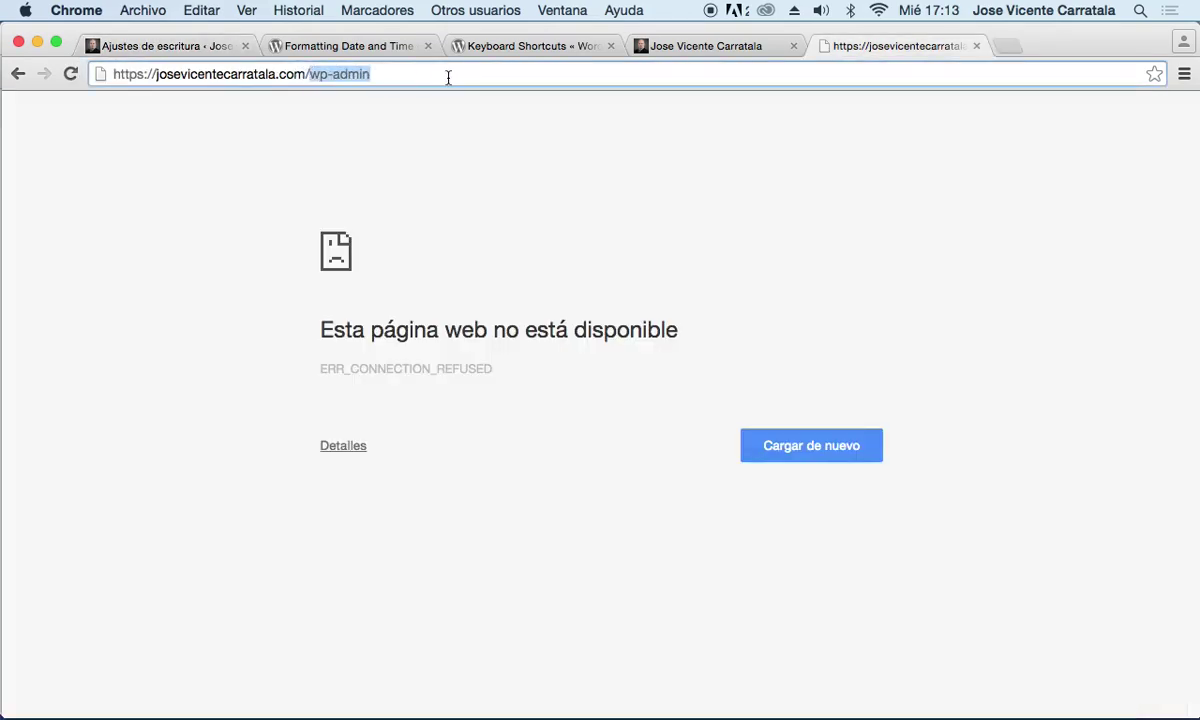
key("BackSpace")
left_click(232, 75)
left_click(155, 74)
type("www.")
key("Return")
left_click(213, 67)
left_click(250, 73)
left_click(384, 73)
key("Return")
left_click(71, 73)
left_click(131, 74)
double_click(131, 74)
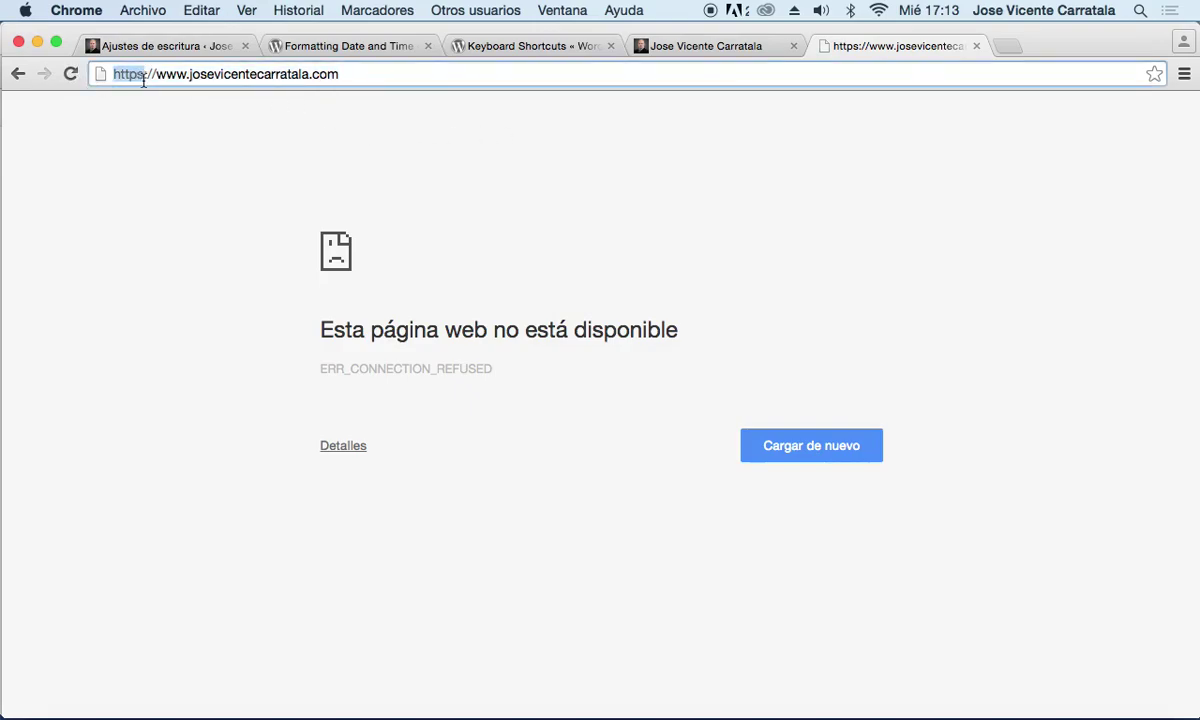
key("BackSpace")
key("Delete")
key("Delete")
key("Delete")
key("Return")
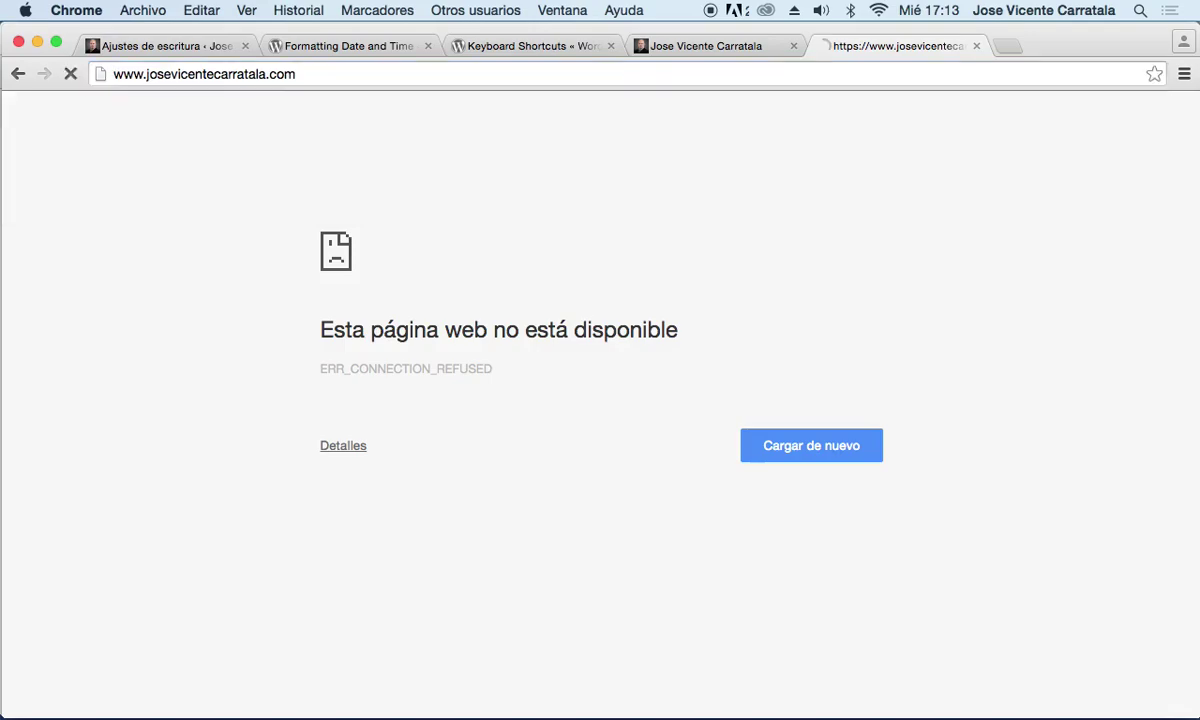
left_click(321, 72)
type("jose")
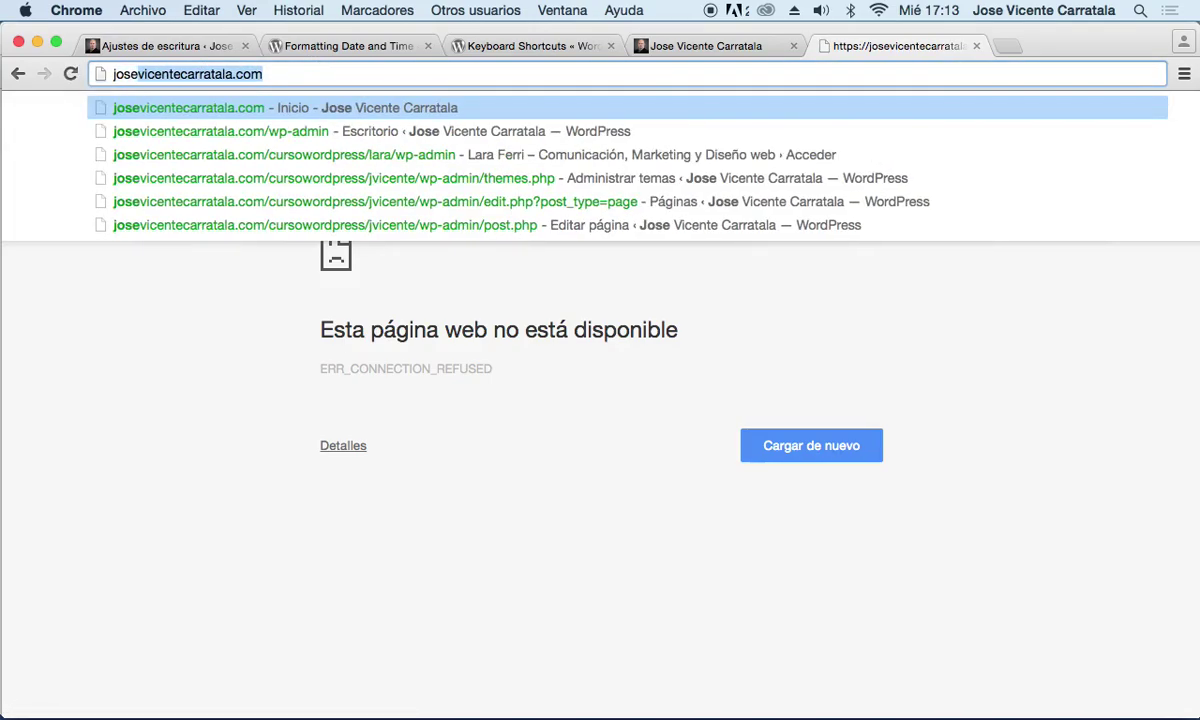
key("Return")
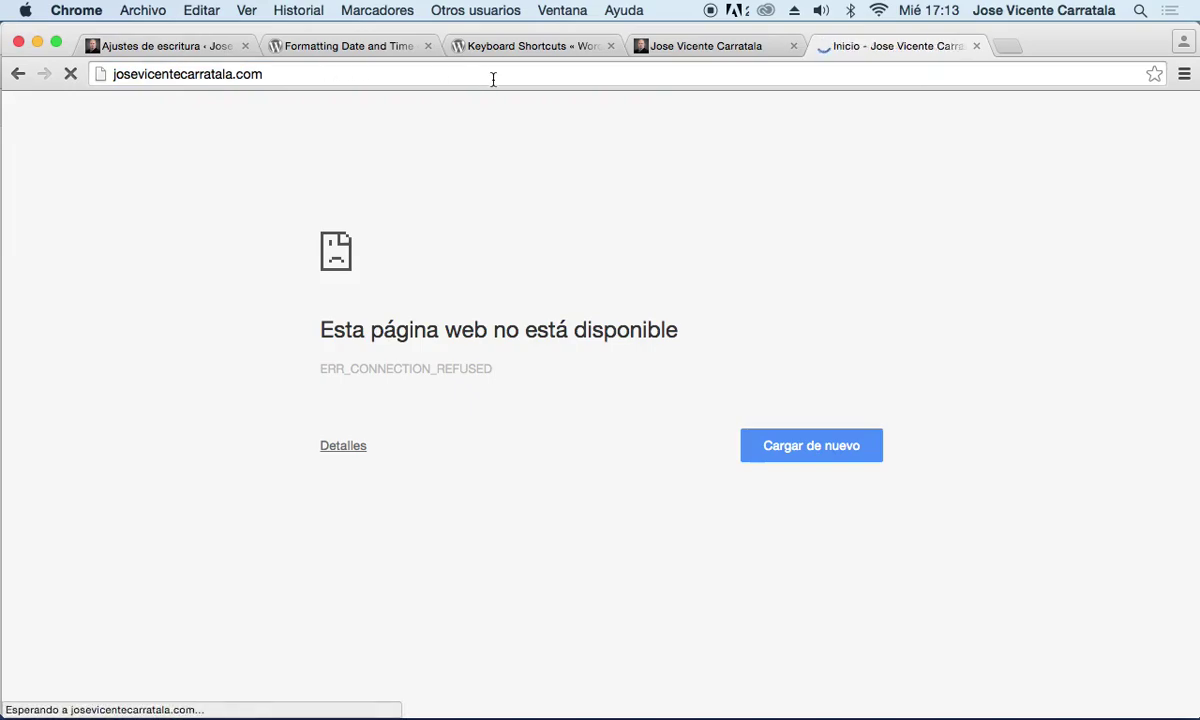
Copy the home page address into a new browser tab and try to open its suggested wp-admin page
left_click(313, 78)
key("super+c")
key("super+t")
key("super+v")
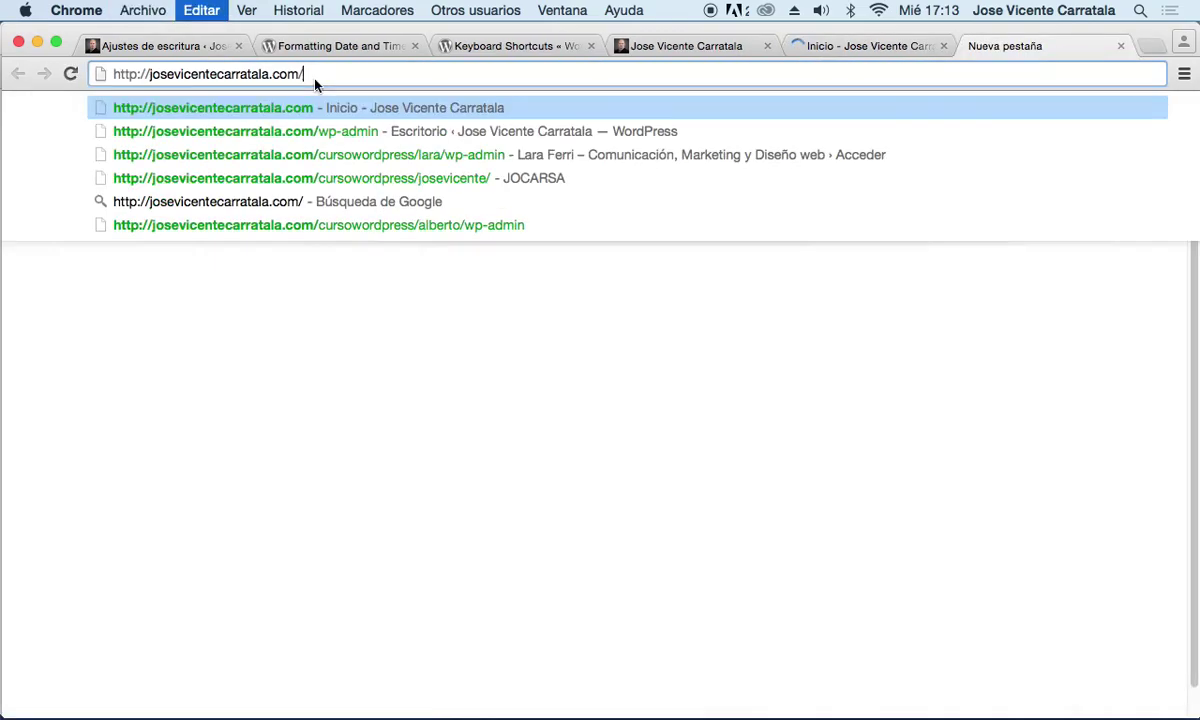
key("Down")
key("Return")
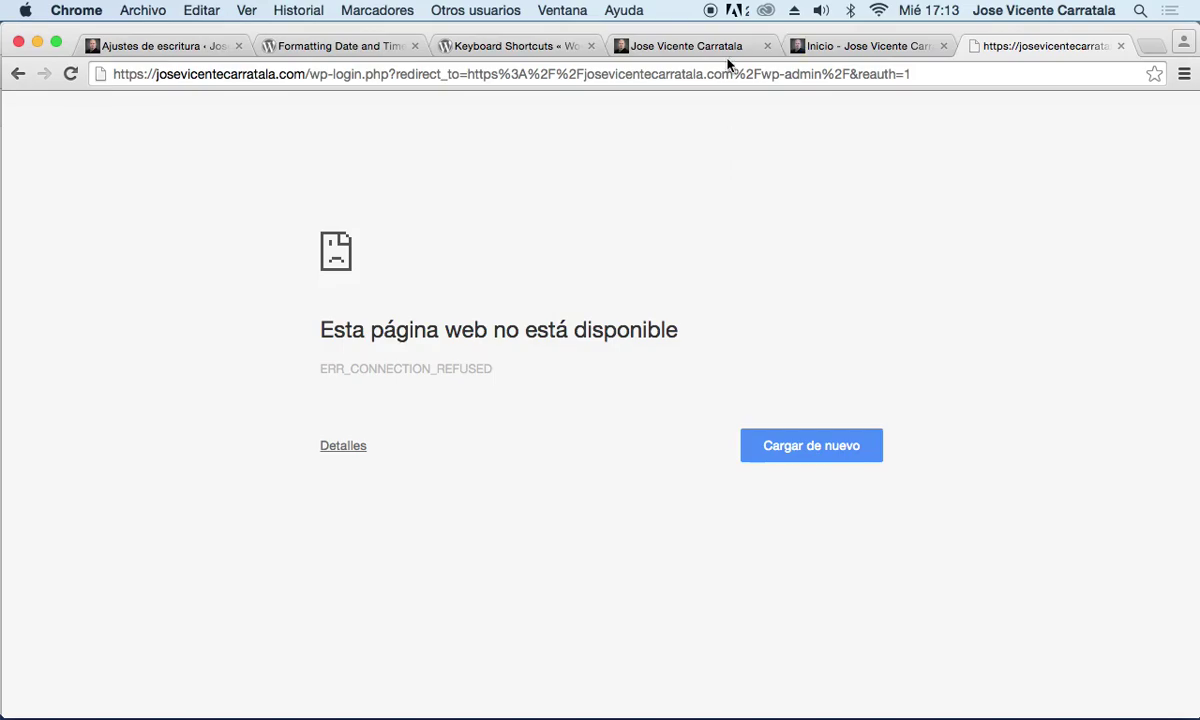
Return to the writing settings page and review the mail server and port fields for publishing by email
left_click(213, 40)
double_click(541, 415)
left_click(600, 411)
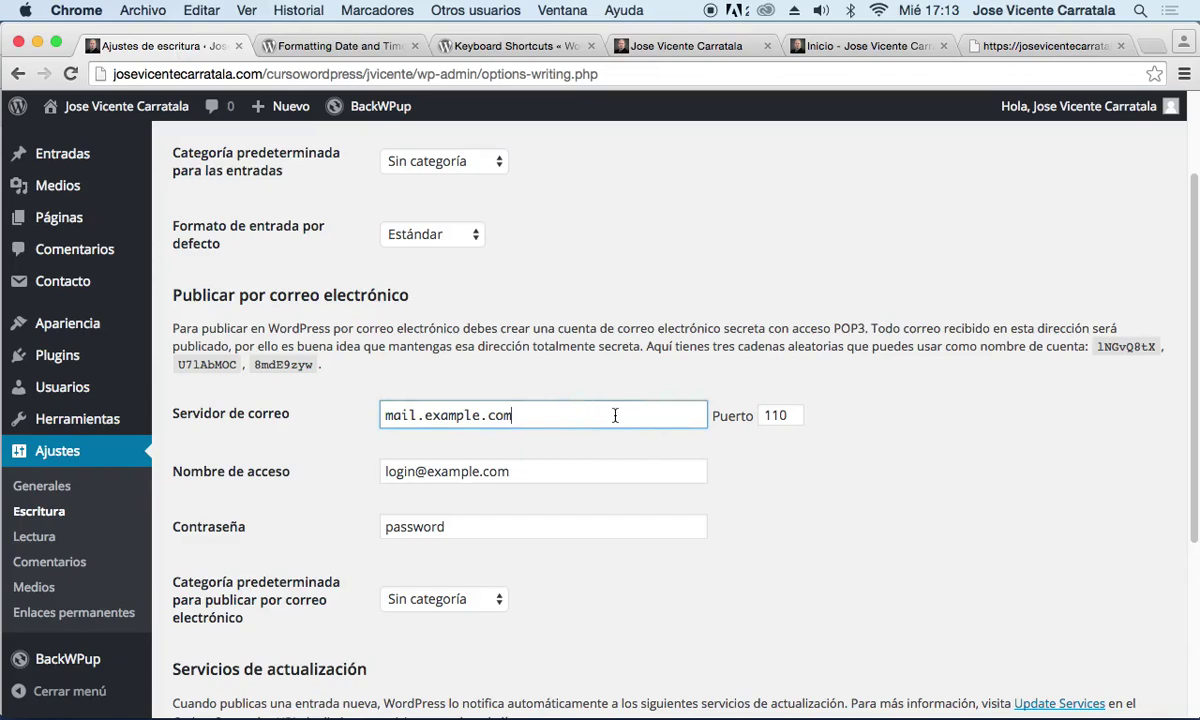
left_click(838, 418)
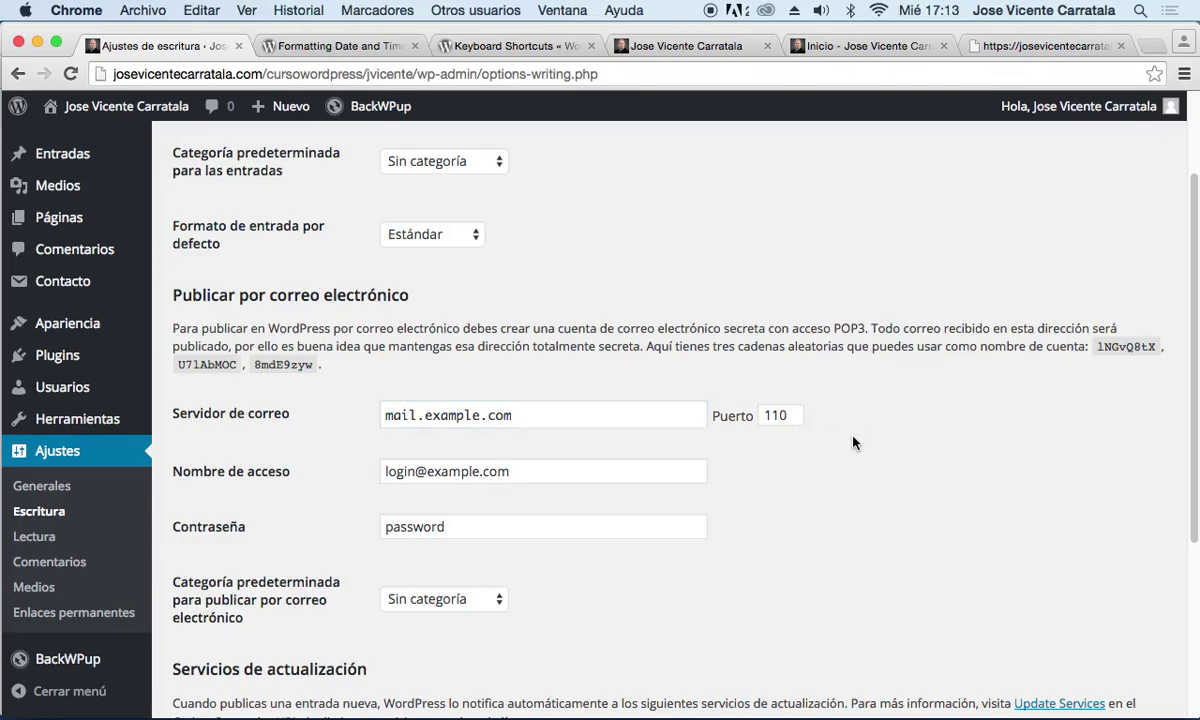
scroll(853, 443, "down", 1)
scroll(853, 443, "down", 2)
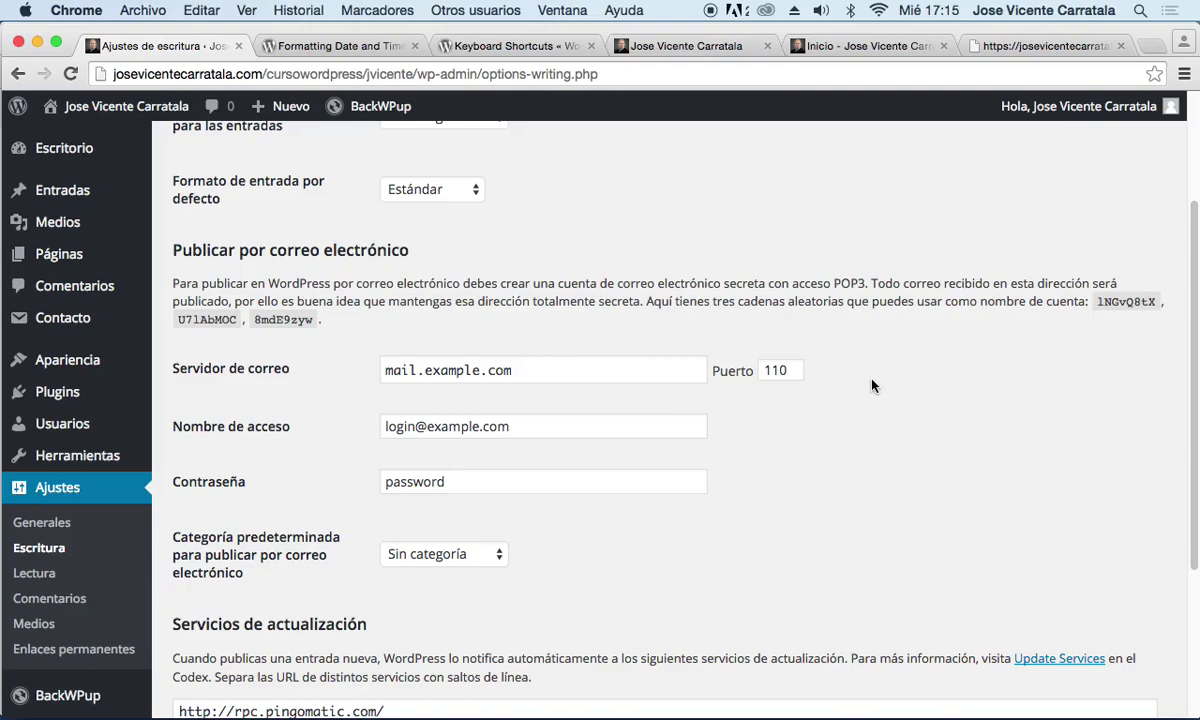
Check the main site's home page tab and its admin login tab
left_click(1002, 46)
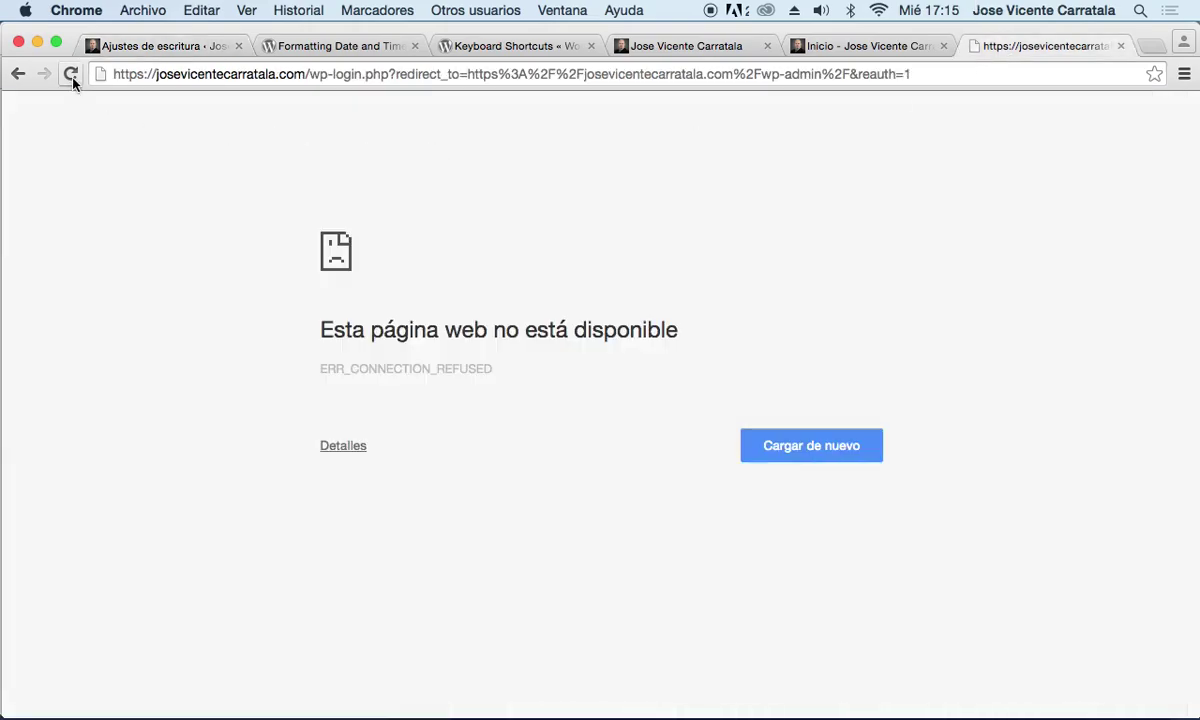
left_click(868, 48)
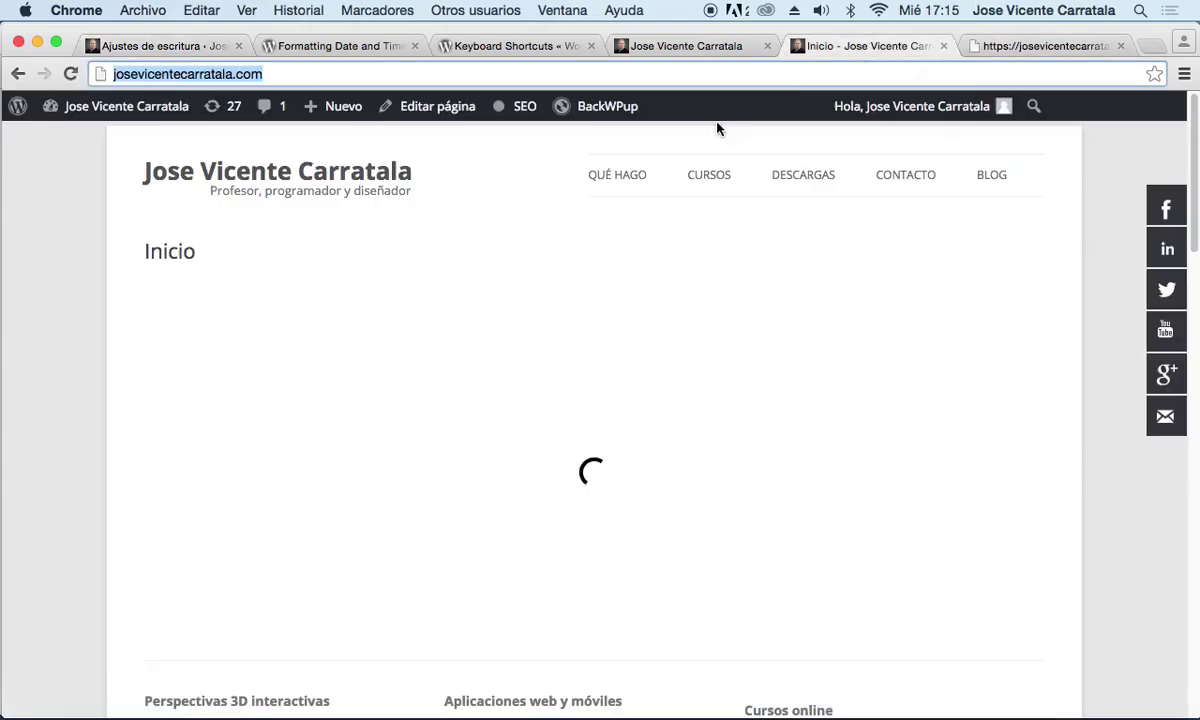
left_click(1037, 50)
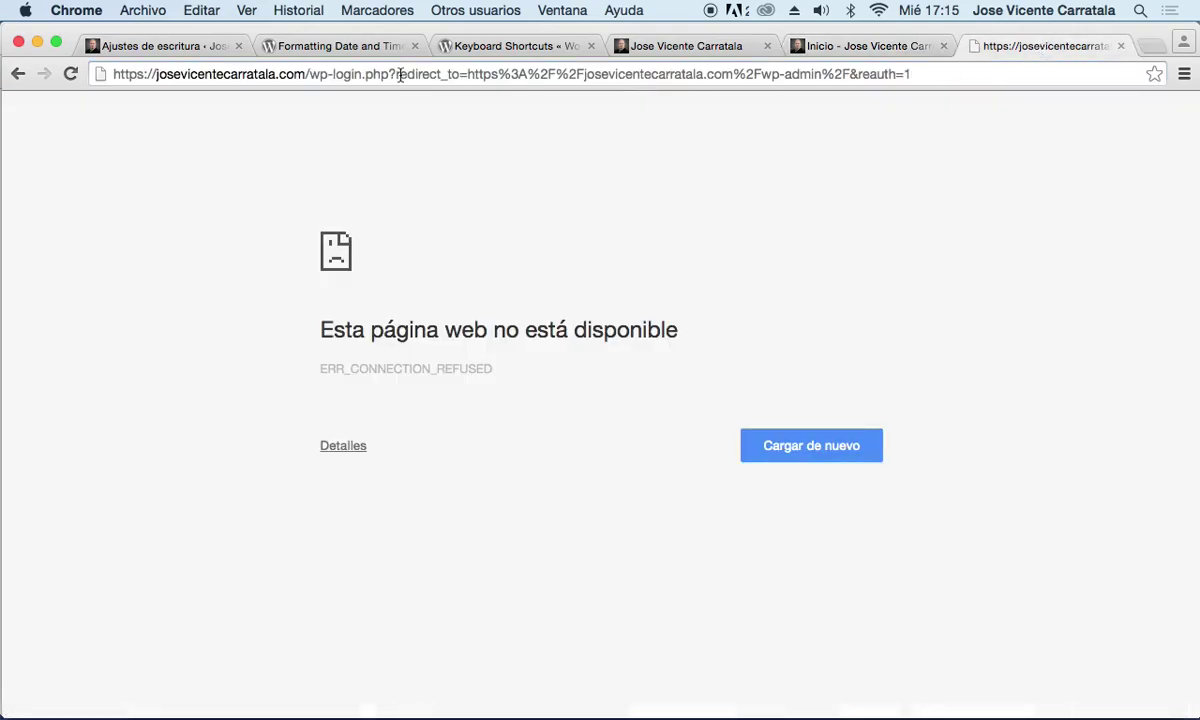